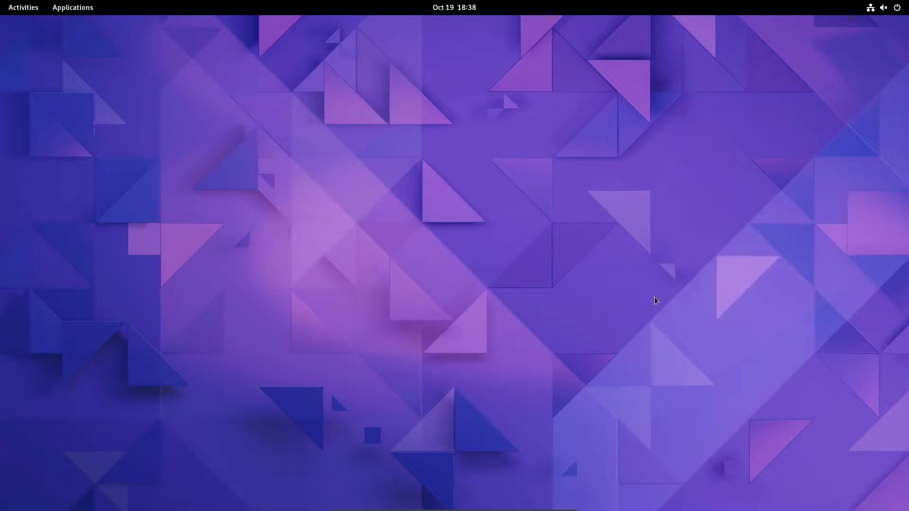
Launch Firefox from the Show Applications grid in the overview.
key(super)
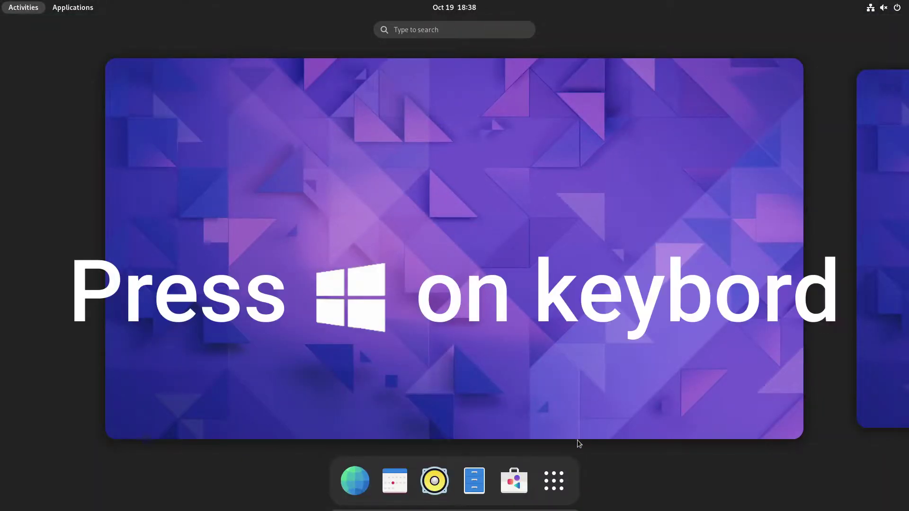
click(554, 481)
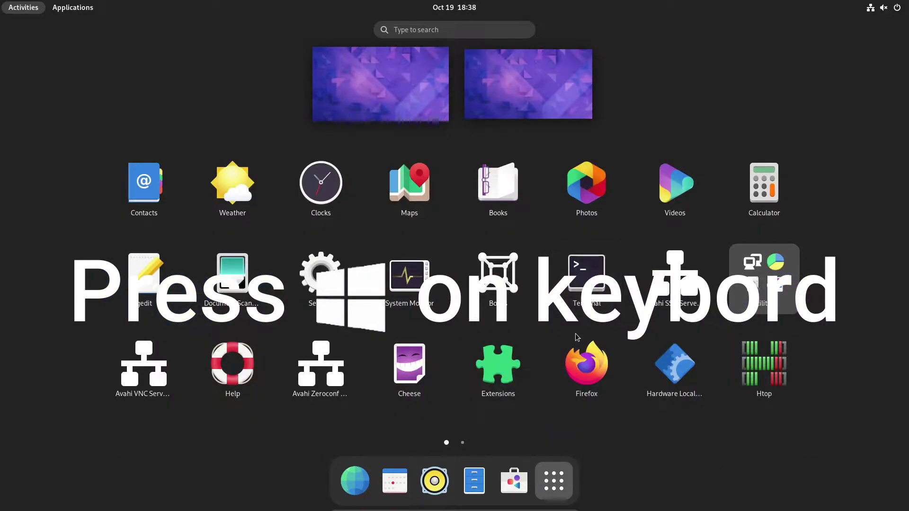
click(579, 366)
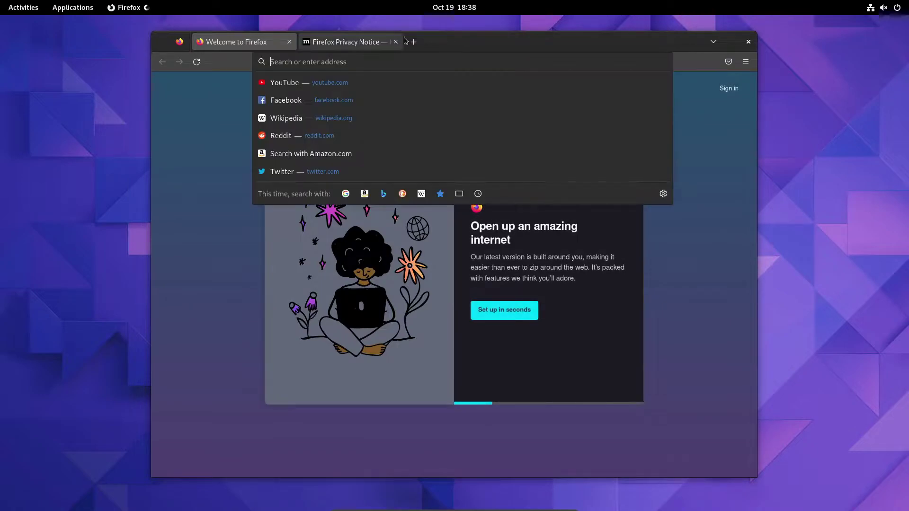
Close the Privacy Notice tab, search 'dash to dock' and open the micheleg/dash-to-dock GitHub result.
click(396, 41)
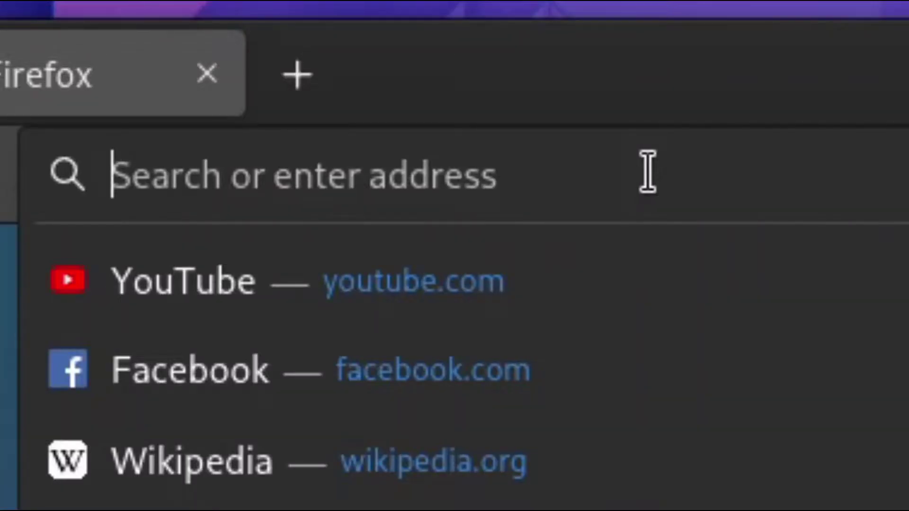
text(dash+to+dock)
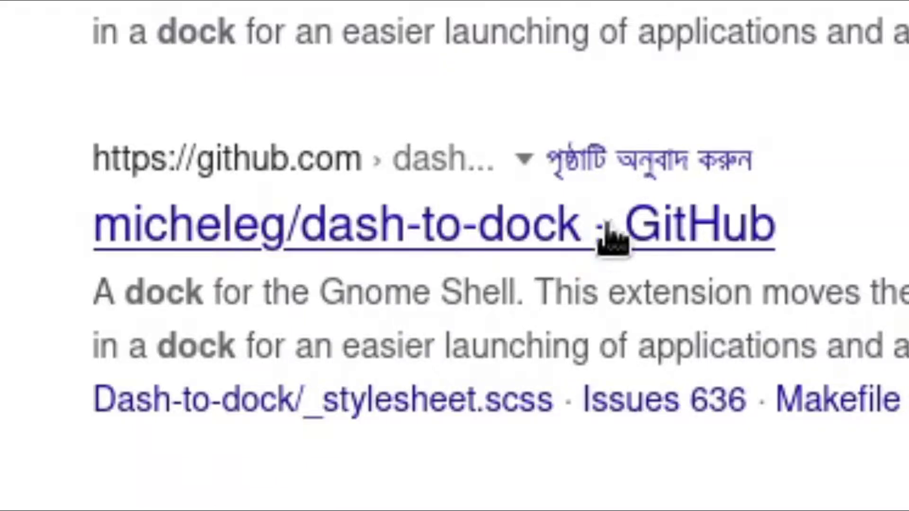
click(301, 239)
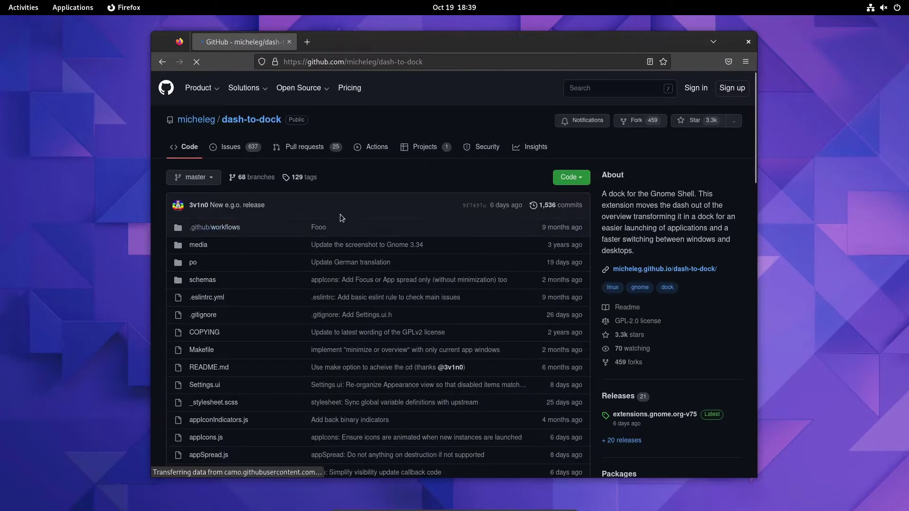
Scroll the dash-to-dock README down to its build-from-source instructions.
scroll(431, 220, down, 10)
scroll(437, 238, down, 12)
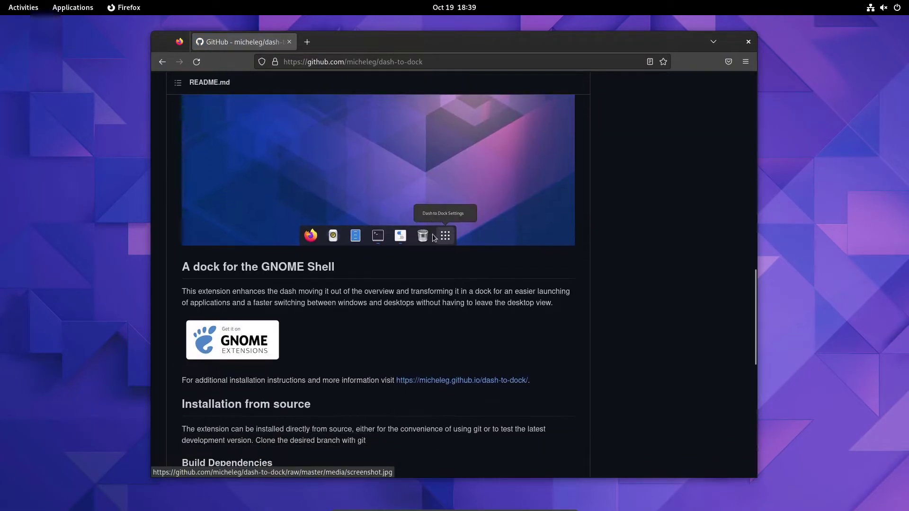
scroll(333, 279, down, 4)
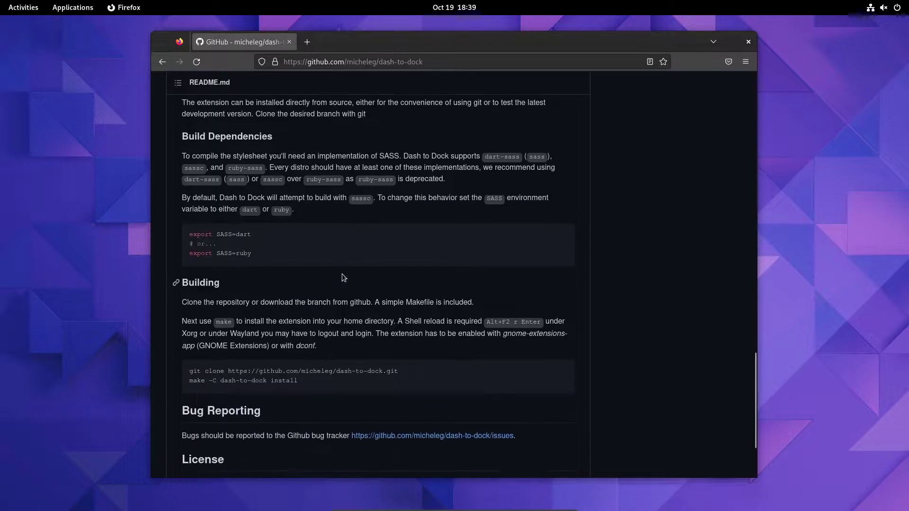
scroll(342, 273, up, 3)
scroll(344, 272, down, 1)
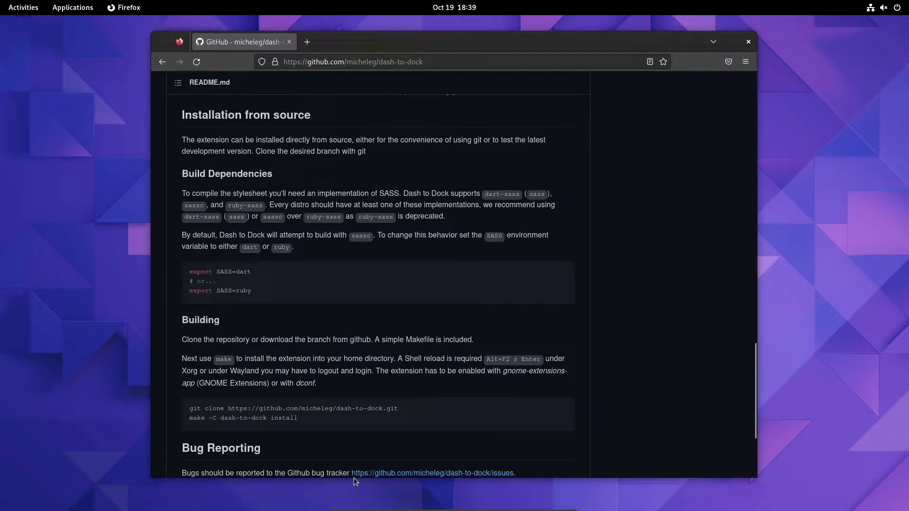
key(super)
Open Terminal from the app grid and move its window over the browser.
click(575, 482)
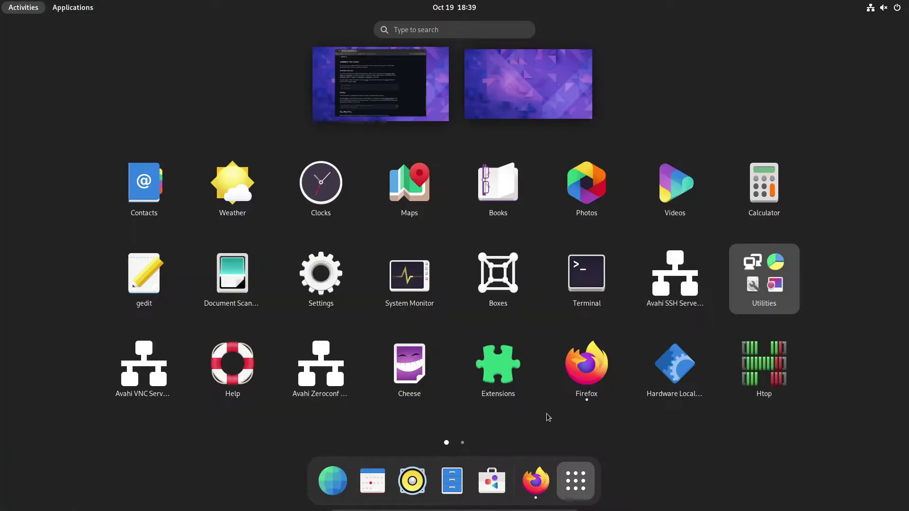
click(586, 381)
drag(154, 26, 585, 138)
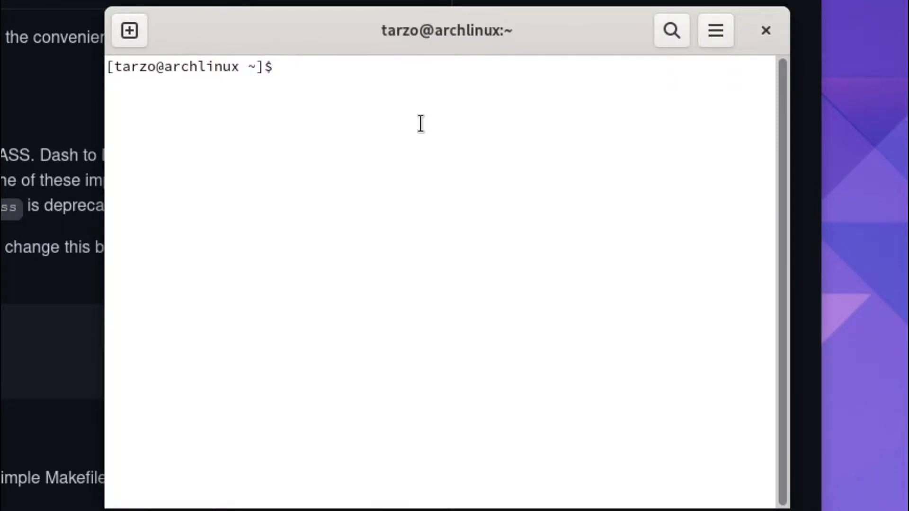
Run 'sudo pacman -Syy' and enter the sudo password to refresh the package databases.
text(sudo -)
key(BackSpace)
text(pacman)
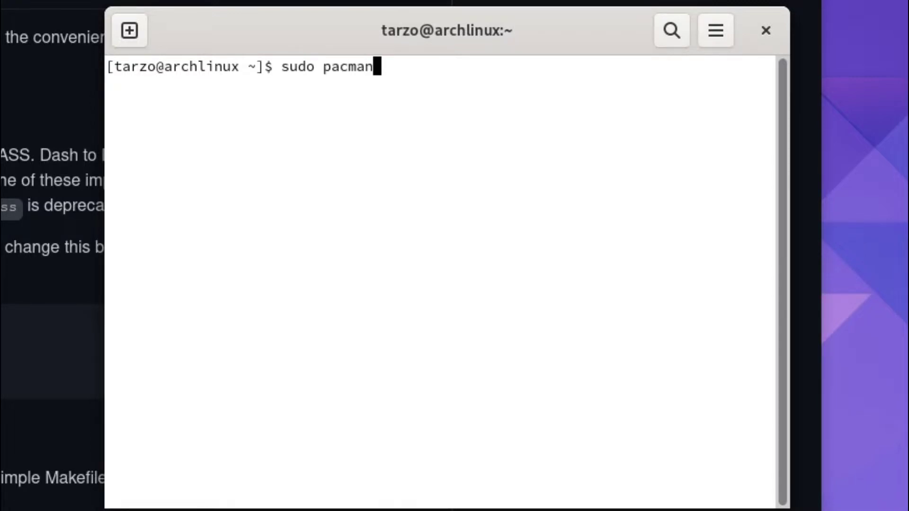
text( -Syy)
key(Return)
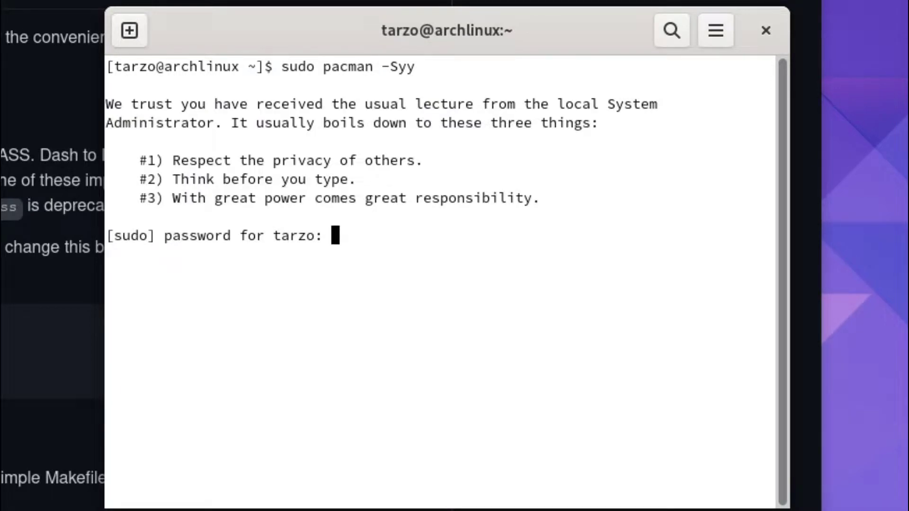
key(Return)
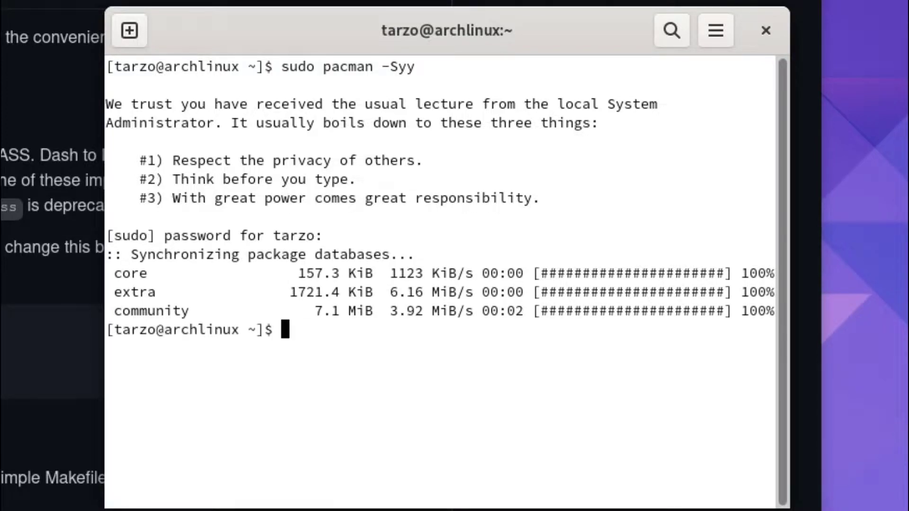
Clear the screen, install git with 'sudo pacman -S git' confirming Y, then clear again.
text(clear)
key(Return)
text(sudo )
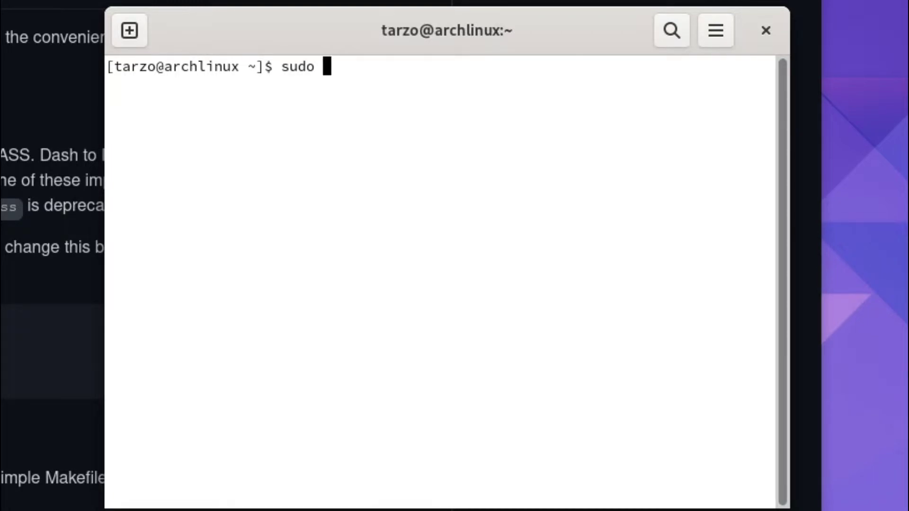
text(pacmabn)
key(BackSpace)
key(BackSpace)
text(n -)
key(BackSpace)
key(BackSpace)
key(BackSpace)
key(BackSpace)
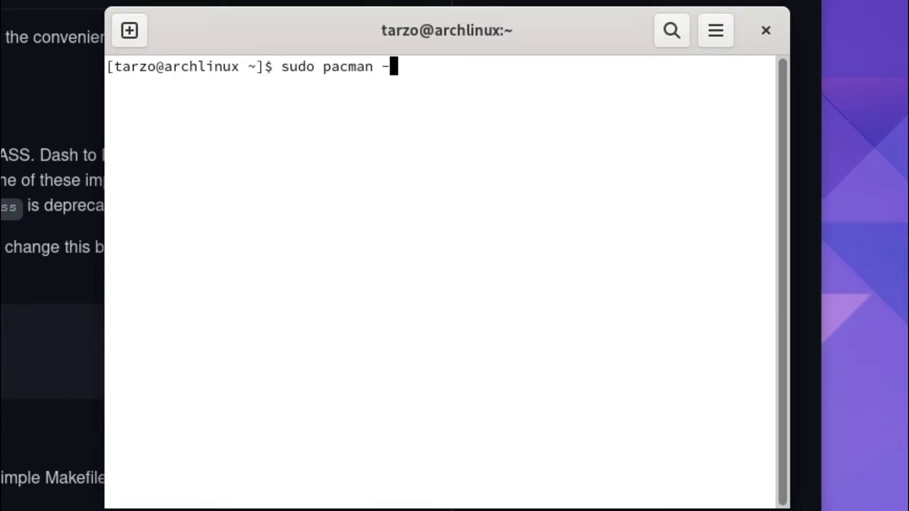
text(-S git)
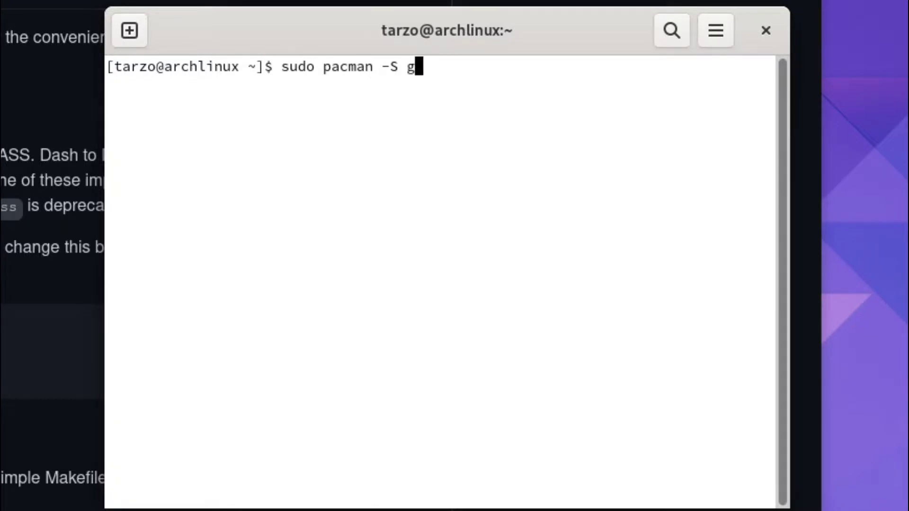
key(Return)
text(Y)
key(Return)
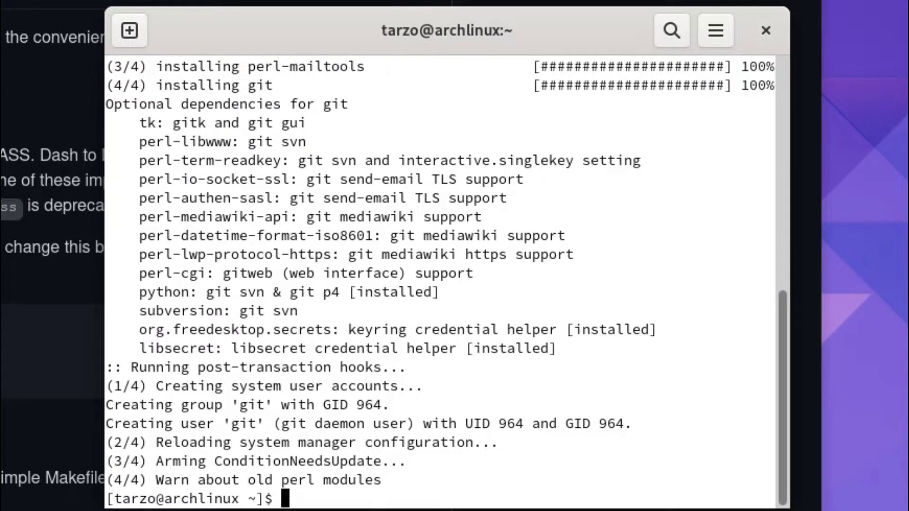
text(clear)
key(Return)
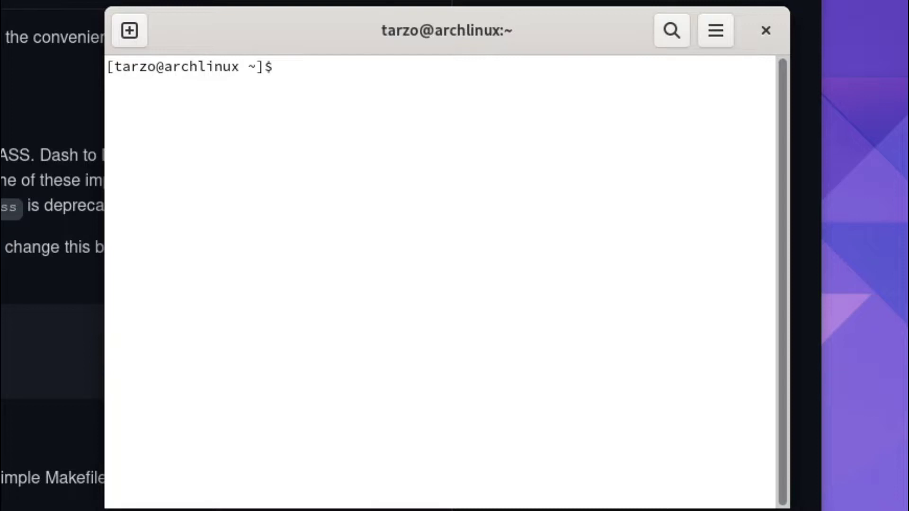
Run 'sudo pacman -Ss sassc' to search the repositories for sassc.
text(sudo)
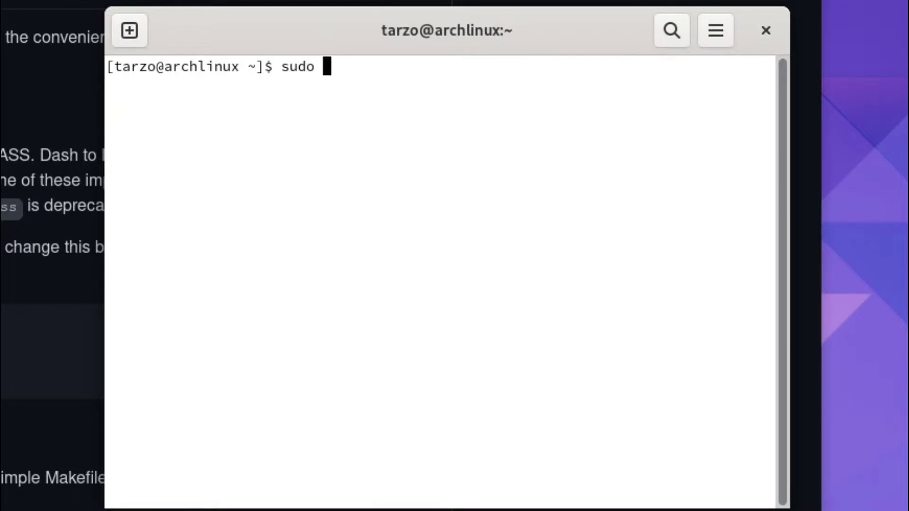
text(pacmab)
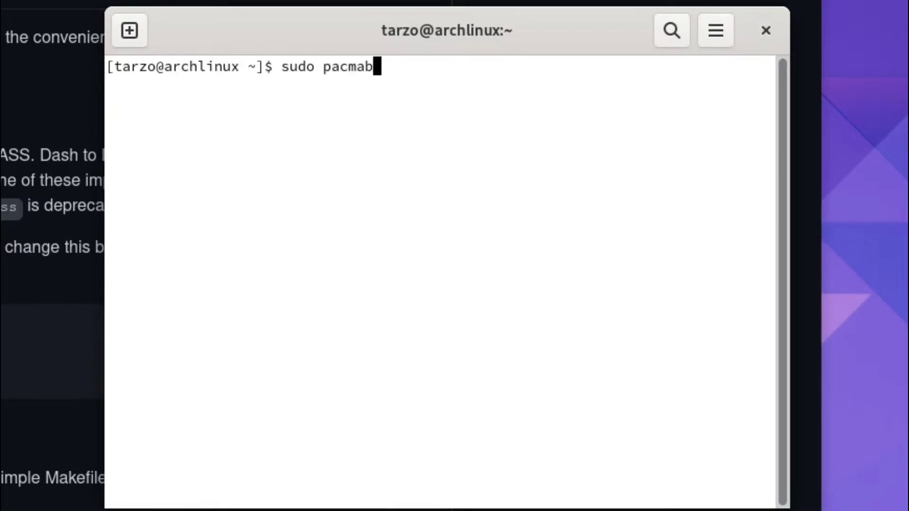
key(BackSpace)
text(n =S)
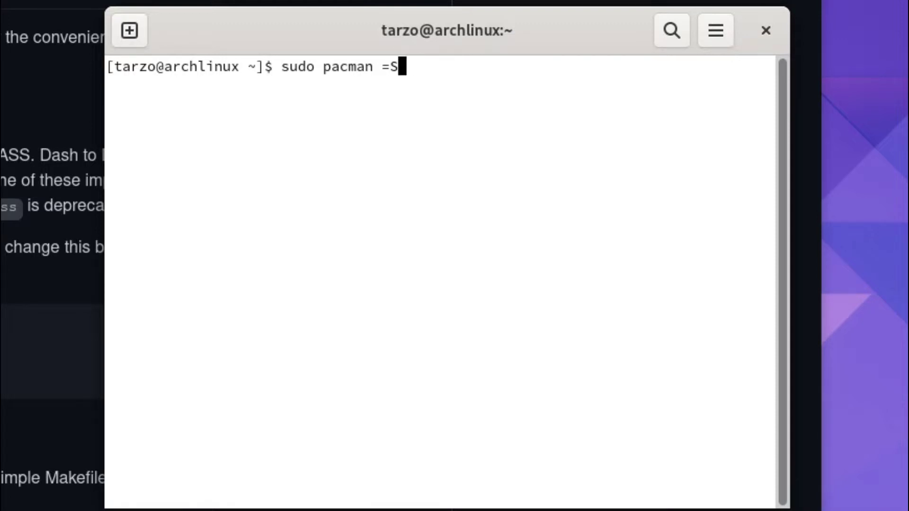
key(BackSpace)
key(BackSpace)
text(-Ss sassc)
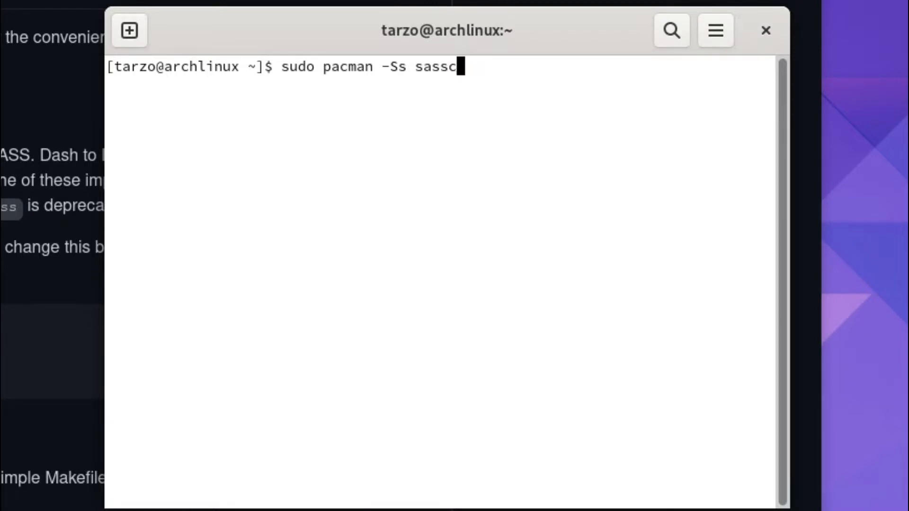
key(Return)
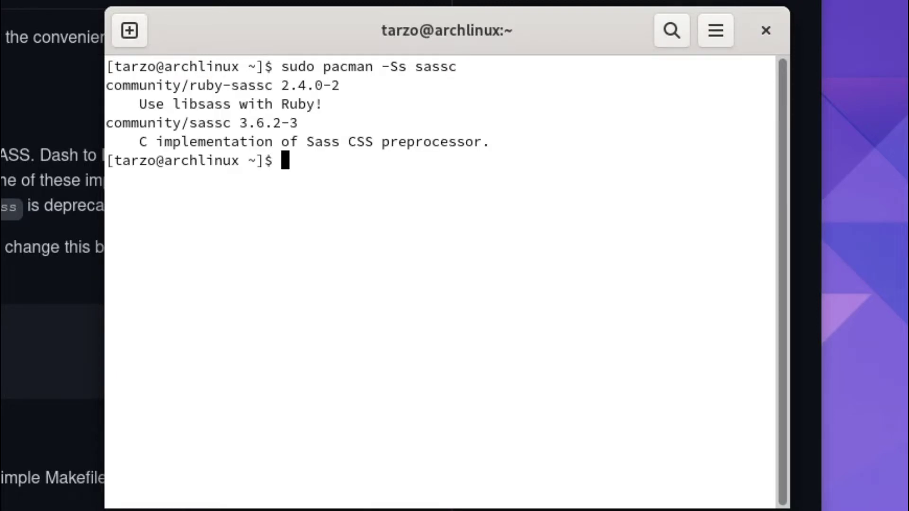
Highlight the sassc 3.6.2-3 result and the search command in the output.
drag(230, 124, 101, 50)
click(224, 141)
drag(213, 124, 390, 134)
click(387, 137)
drag(193, 121, 301, 126)
click(303, 139)
drag(205, 119, 314, 114)
click(270, 124)
drag(198, 66, 374, 69)
click(365, 101)
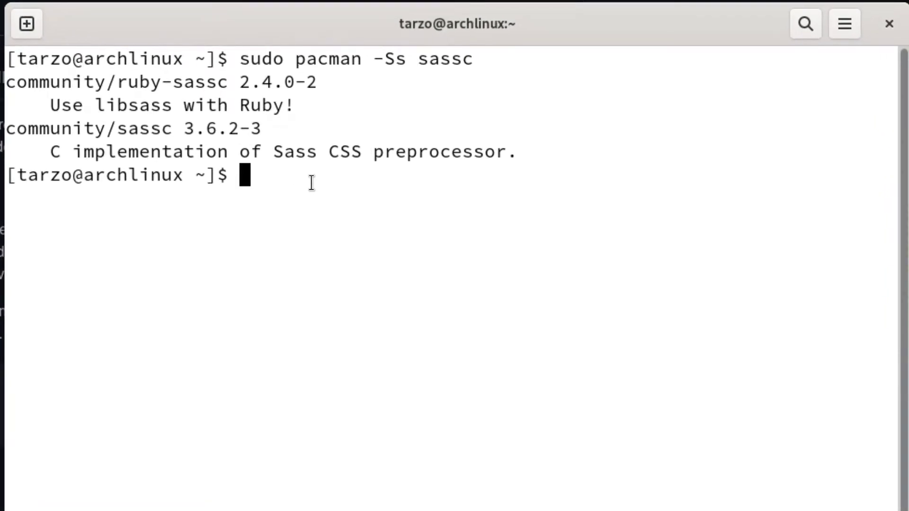
Install sassc and libsass with 'sudo pacman -S sassc', confirming Y.
text(sudo )
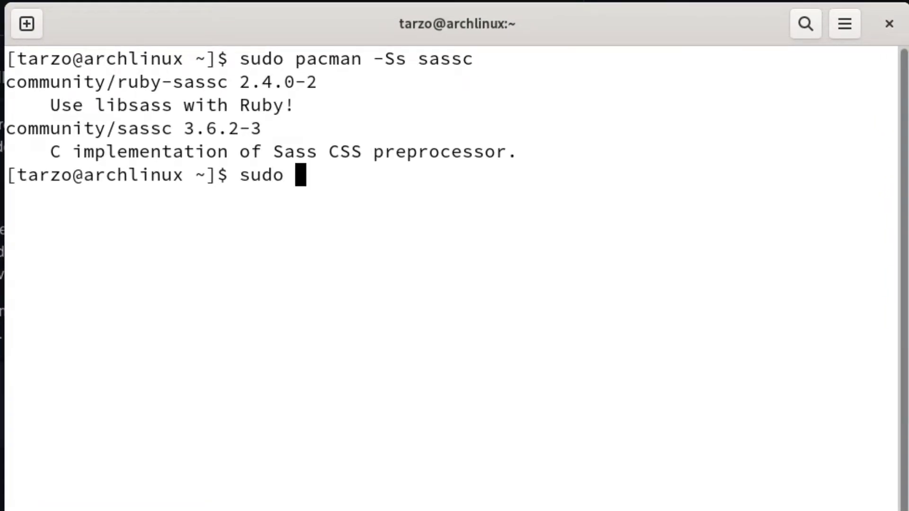
text(-)
key(BackSpace)
text(pacman -s)
key(BackSpace)
text(S)
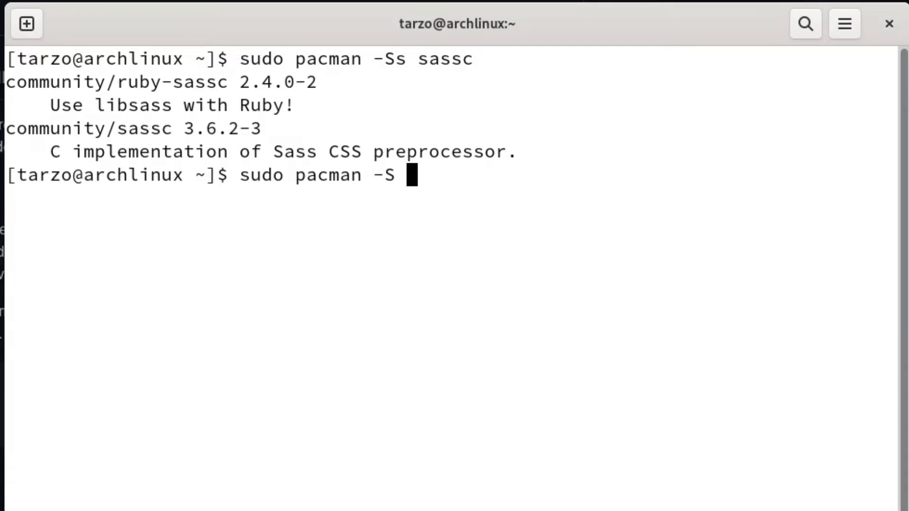
text( sassc)
key(Return)
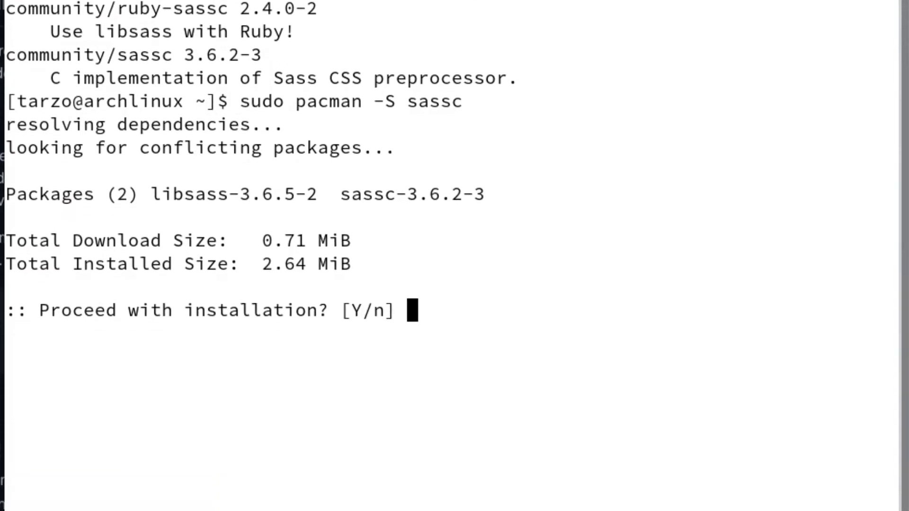
text(Y)
key(Return)
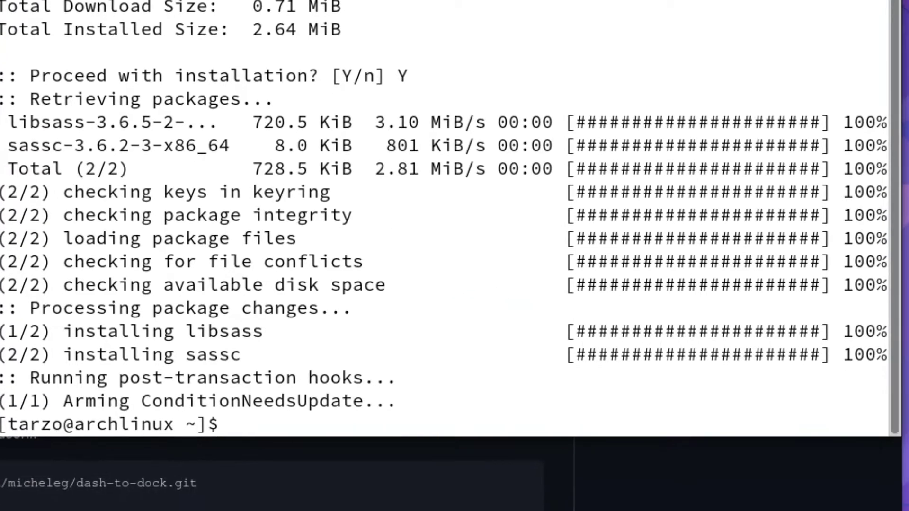
Clear the screen and change into the Downloads folder with 'cd Downloads/'.
text(clear)
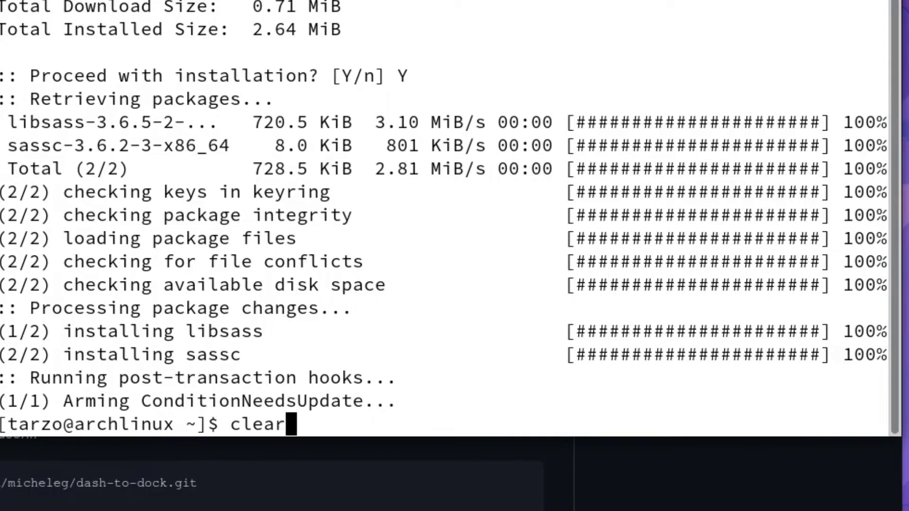
key(Return)
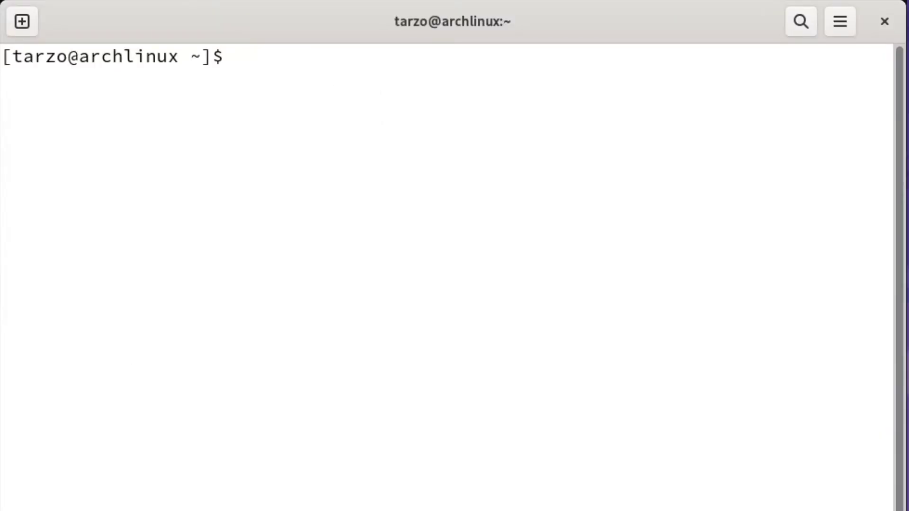
text(cd Don)
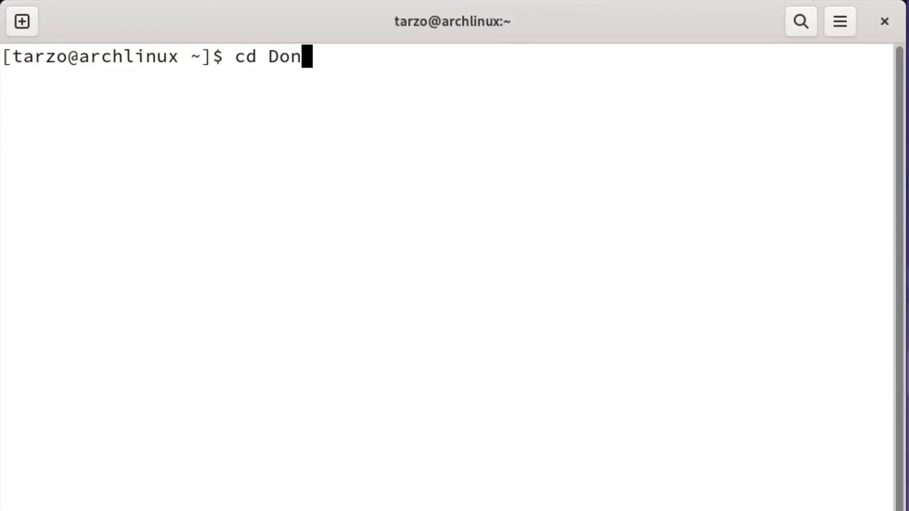
key(BackSpace)
text(w)
key(Tab)
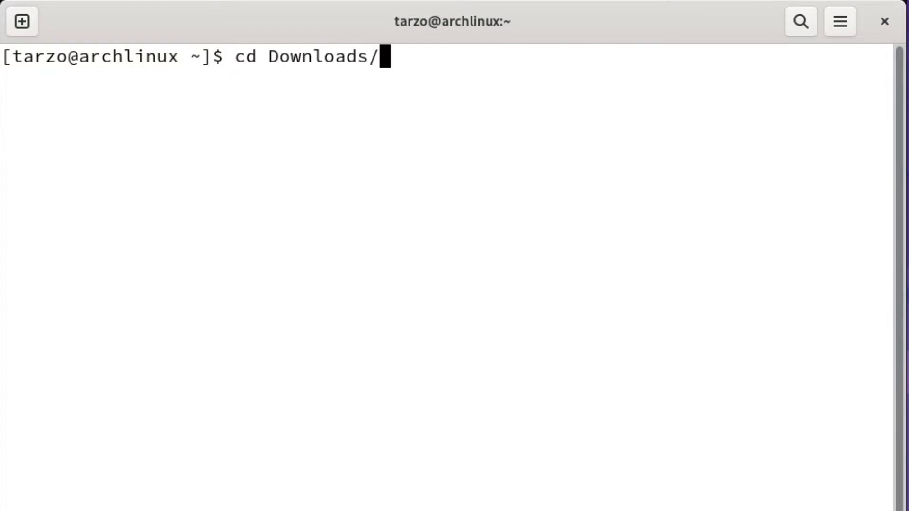
key(Return)
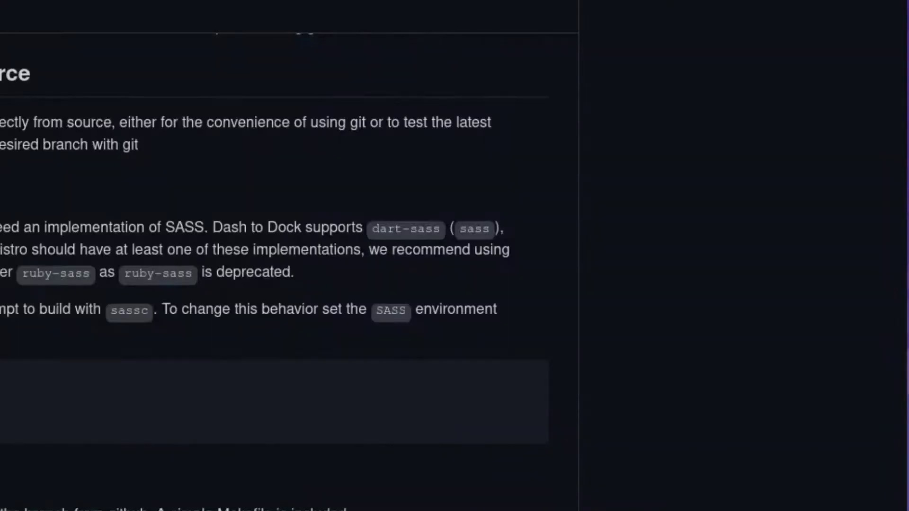
Paste the README's git clone command to clone dash-to-dock, then list Downloads with ls.
drag(86, 412, 298, 421)
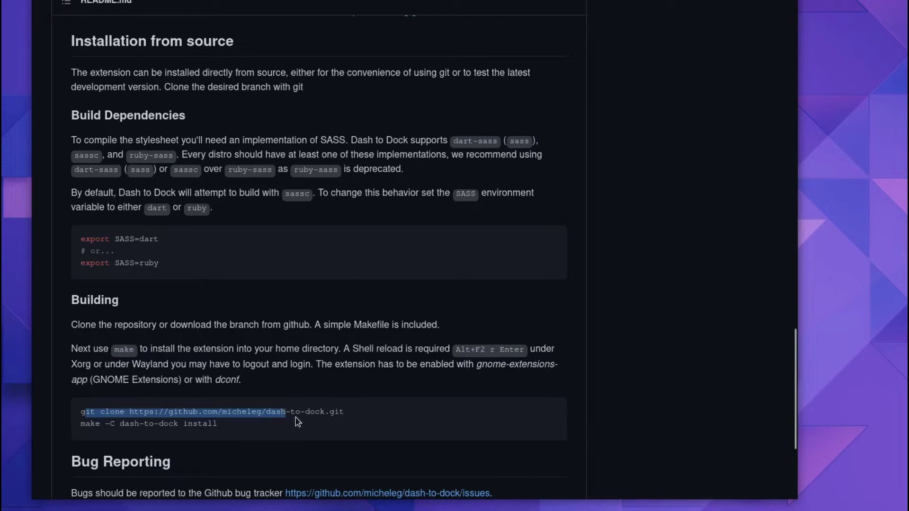
triple_click(345, 418)
key(ctrl+c)
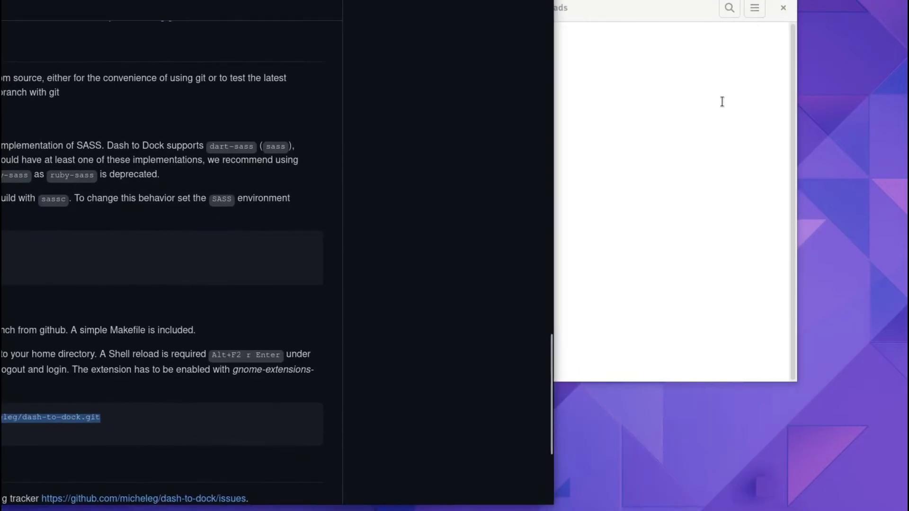
click(719, 99)
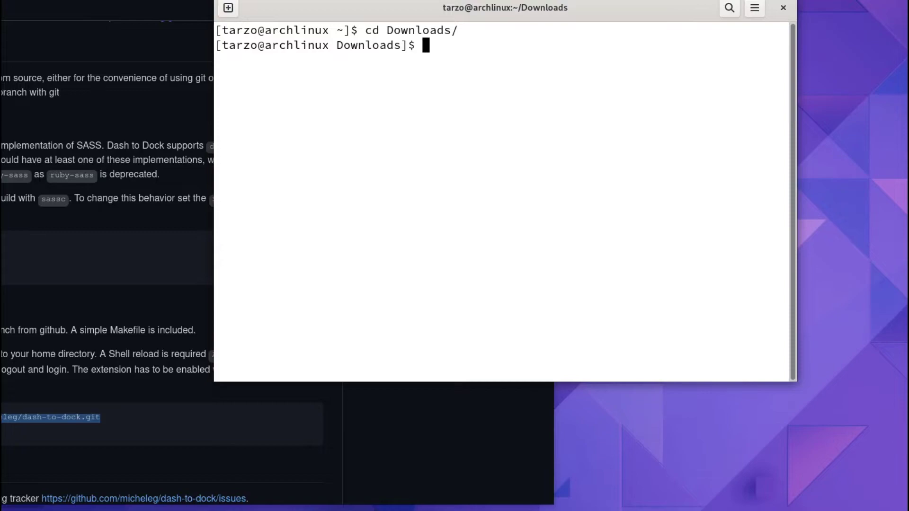
key(ctrl+shift+v)
key(Return)
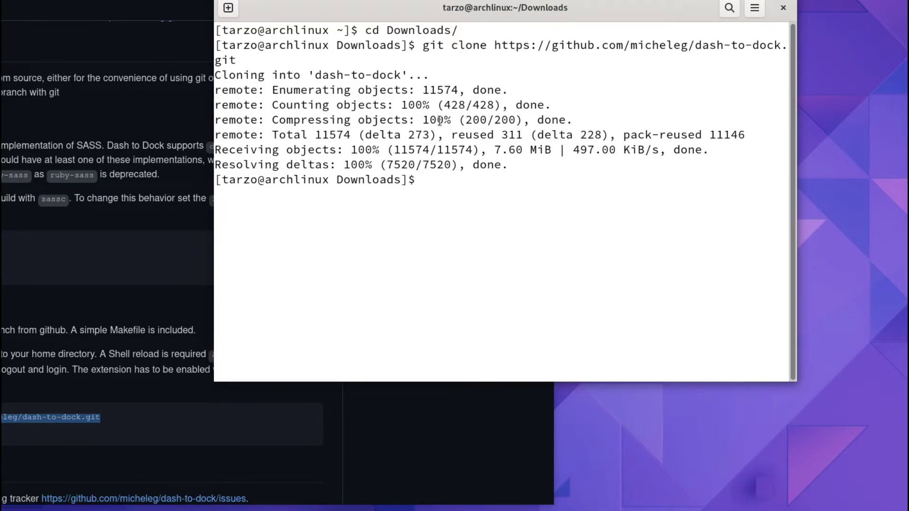
text(ls)
key(Return)
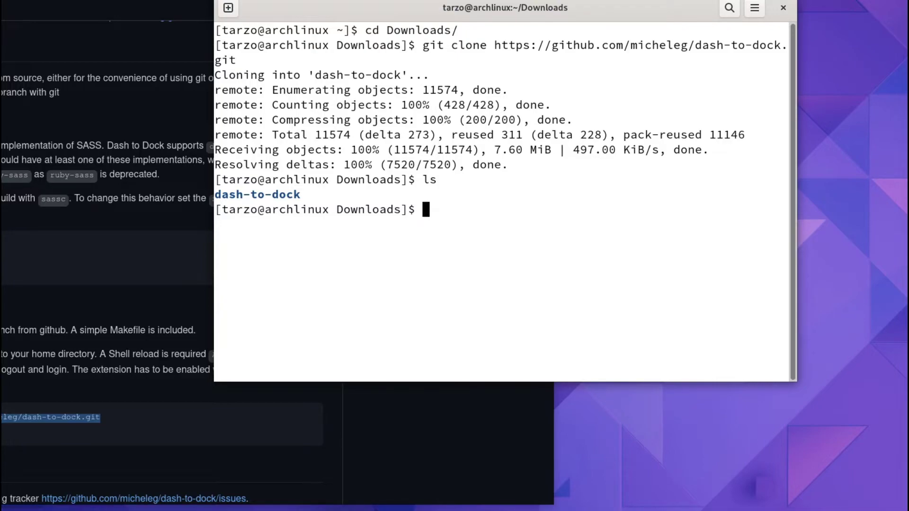
Copy 'make -C dash-to-dock install' from the README and run it in the terminal.
key(alt+Tab)
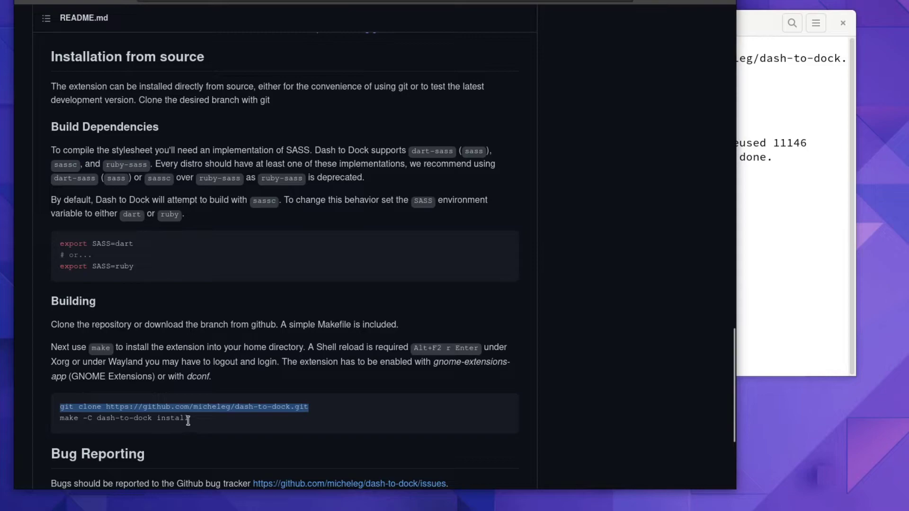
drag(189, 420, 38, 426)
key(ctrl+c)
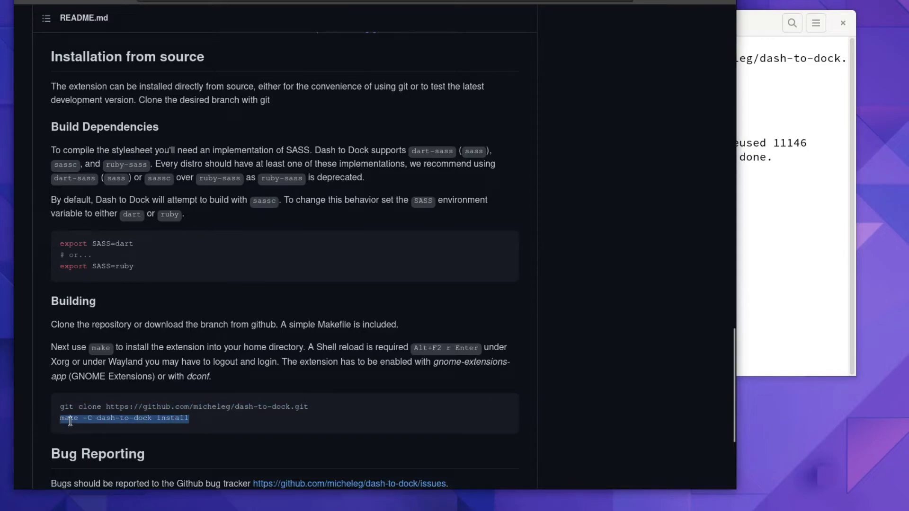
click(786, 212)
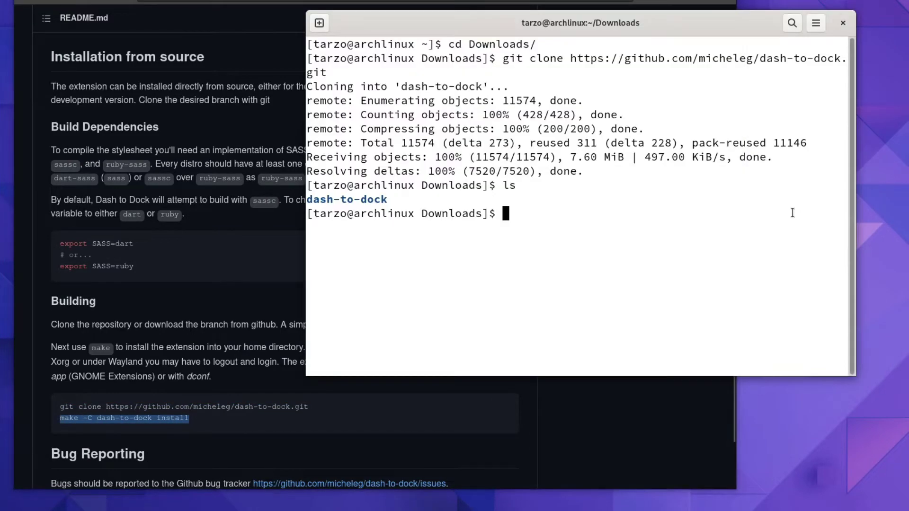
middle_click(739, 204)
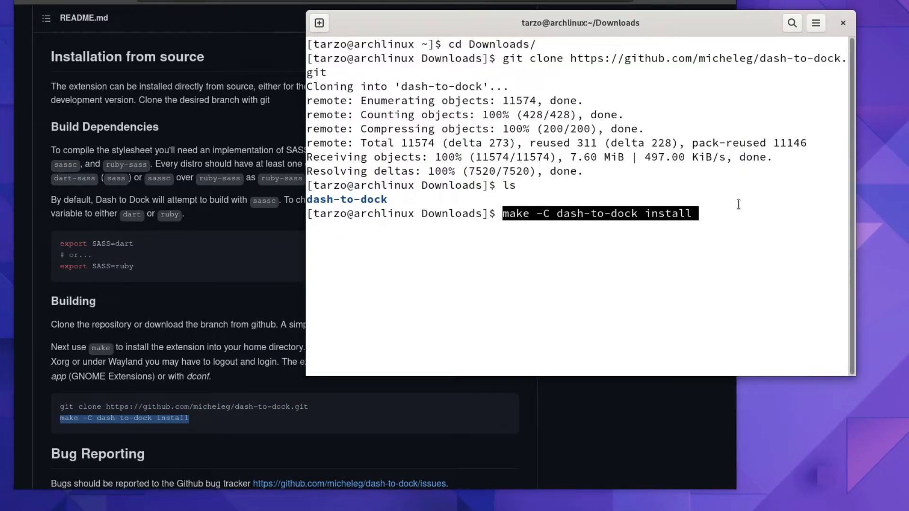
key(Return)
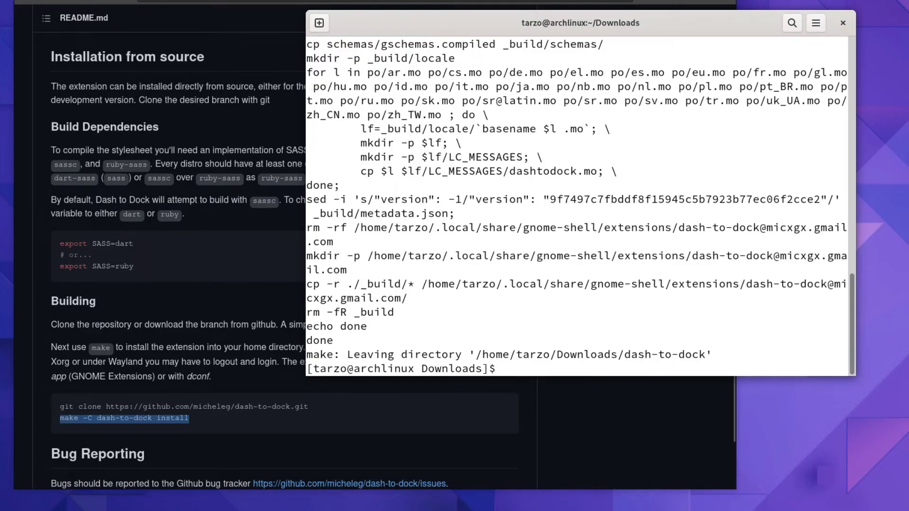
key(super)
Open the Extensions app, move its window, and close the terminal window.
click(663, 489)
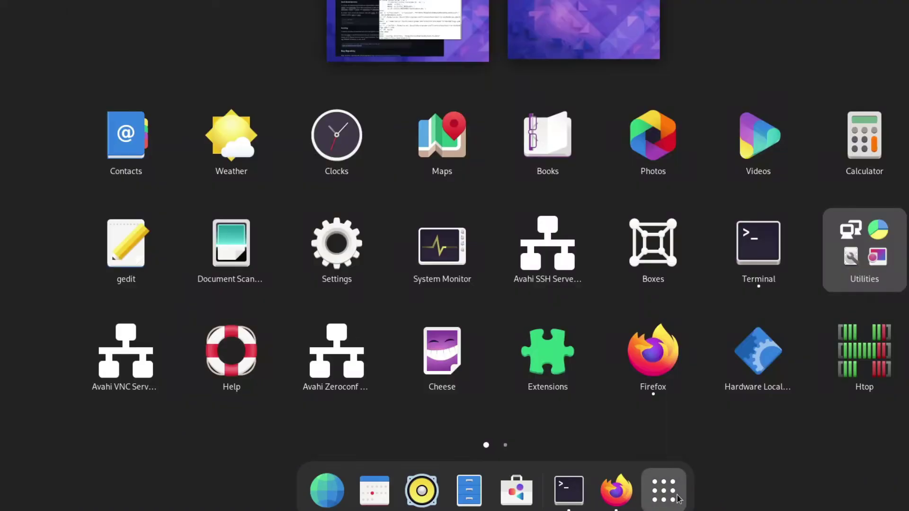
click(528, 371)
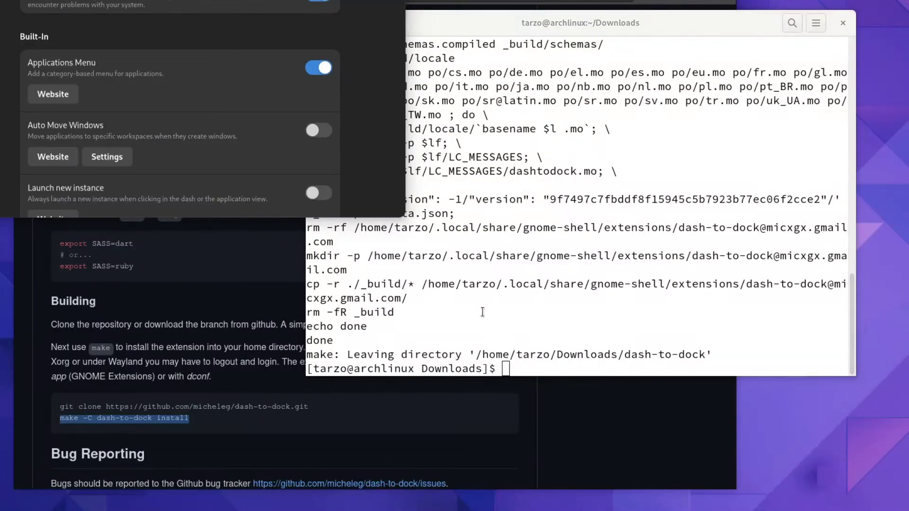
drag(95, 0, 238, 25)
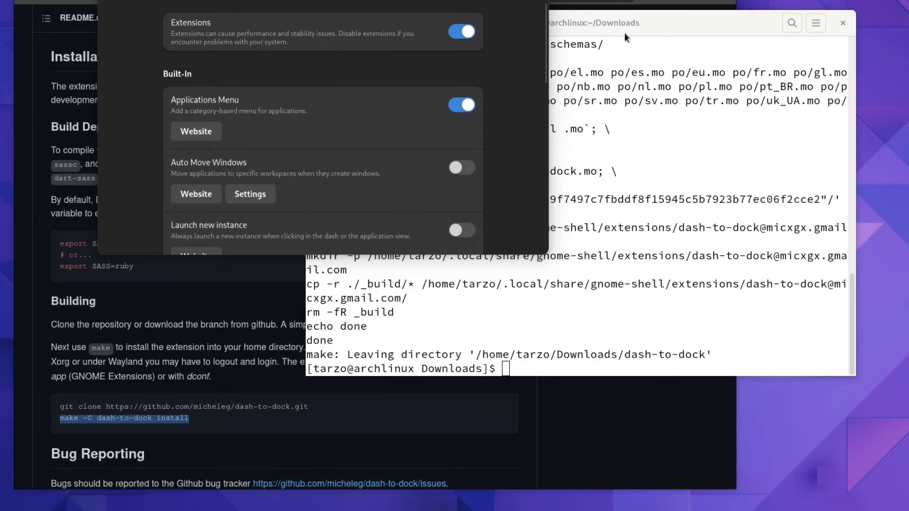
click(687, 142)
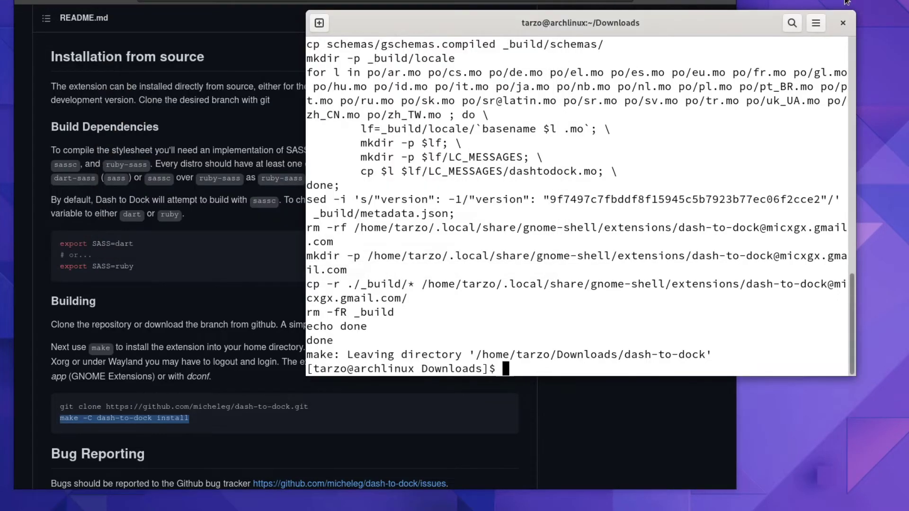
click(843, 23)
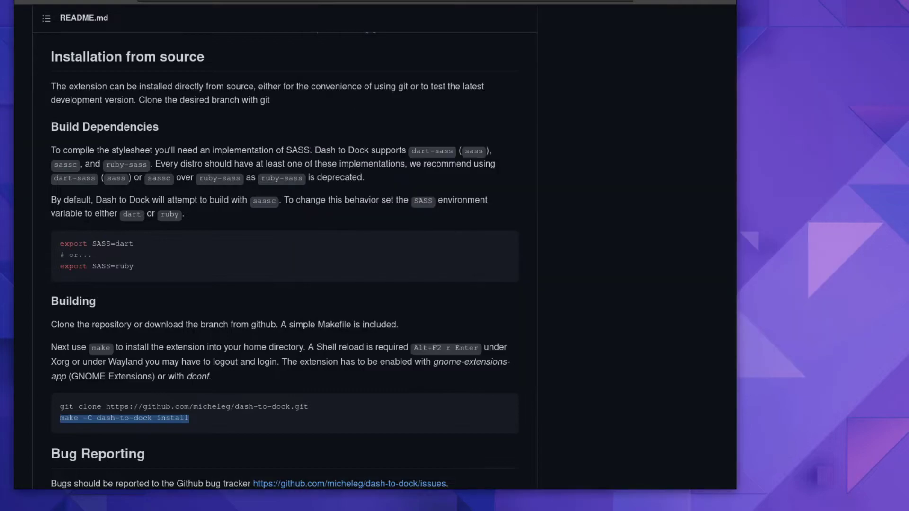
Close Firefox and restart the session from the system power menu.
click(647, 44)
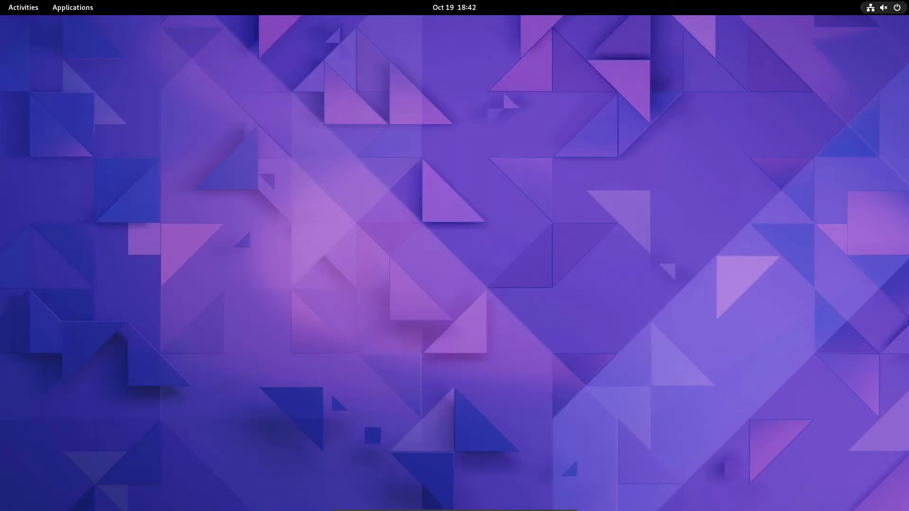
click(896, 8)
click(847, 108)
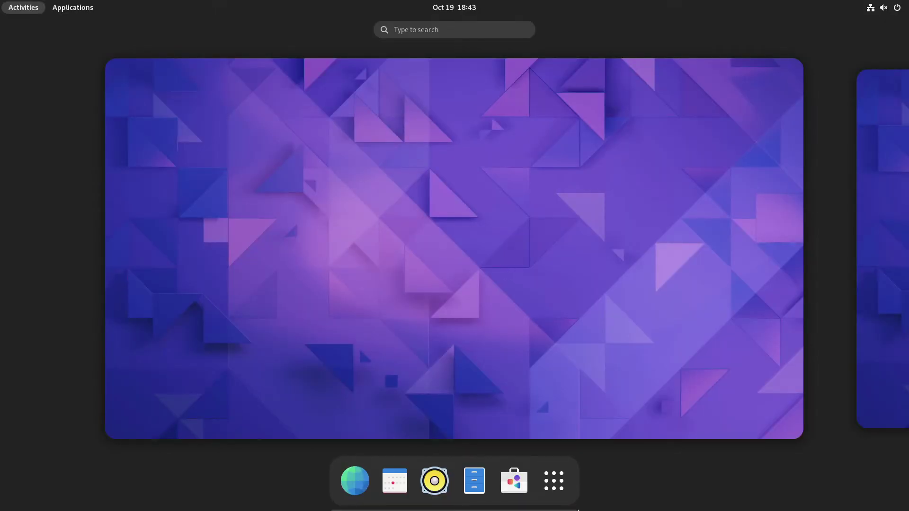
Reopen Extensions from the app grid and open the Dash to Dock settings.
click(554, 480)
click(502, 391)
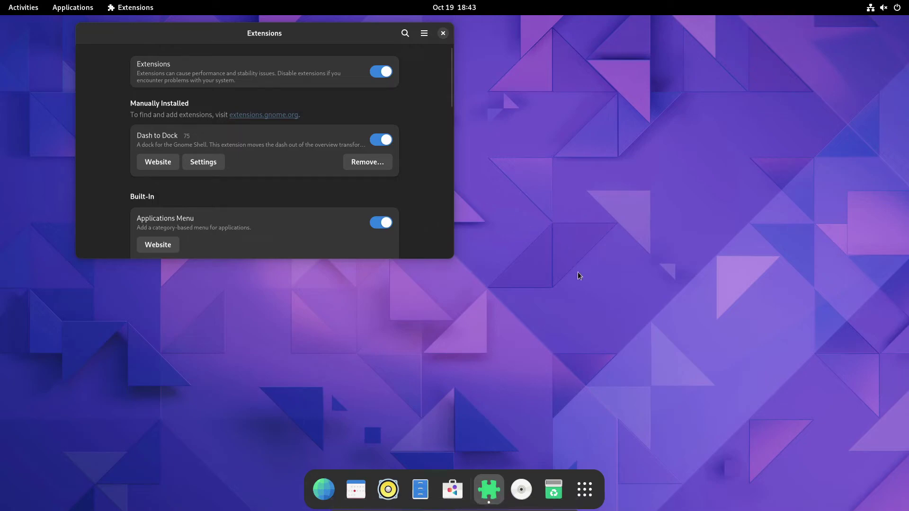
click(206, 166)
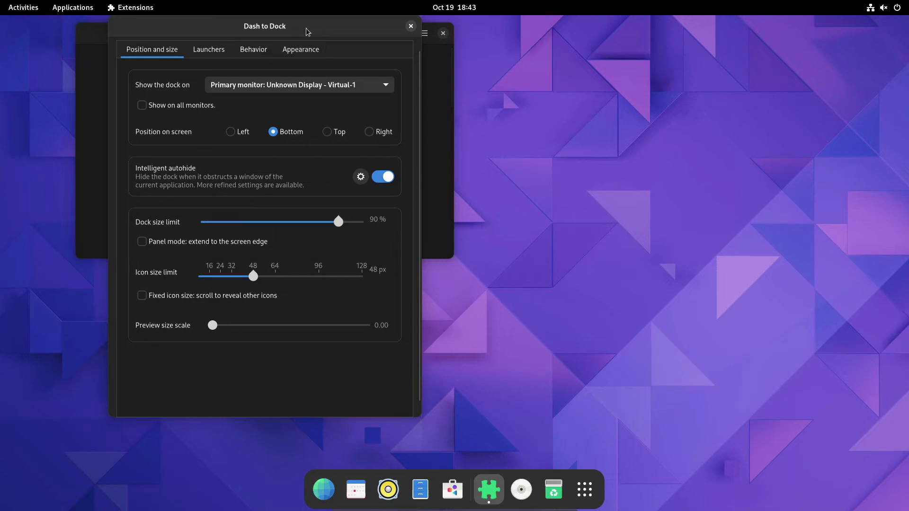
In Dash to Dock's Appearance settings, set Customize opacity to Dynamic (80%) and enable Shrink the dash.
drag(307, 29, 600, 128)
mouse_move(602, 58)
mouse_down()
mouse_move(591, 103)
mouse_move(576, 117)
mouse_move(582, 67)
mouse_move(597, 50)
mouse_up()
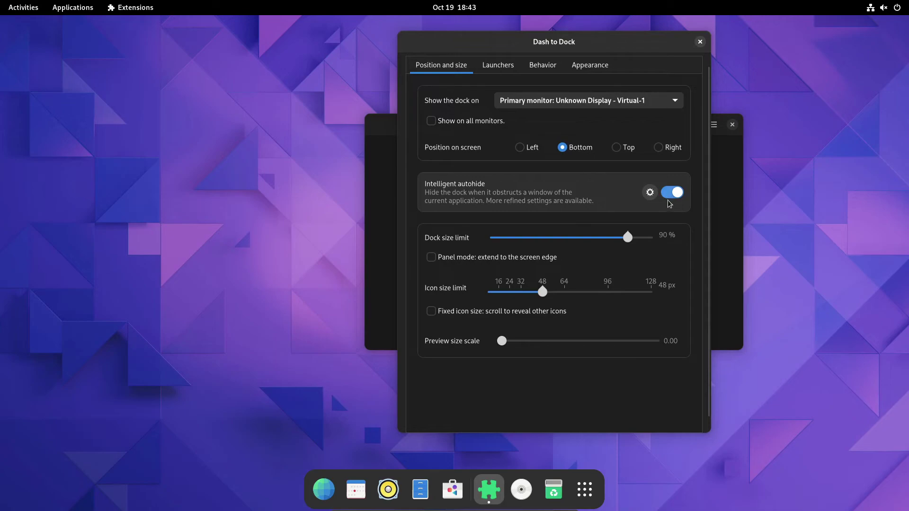
click(609, 70)
click(657, 280)
click(660, 331)
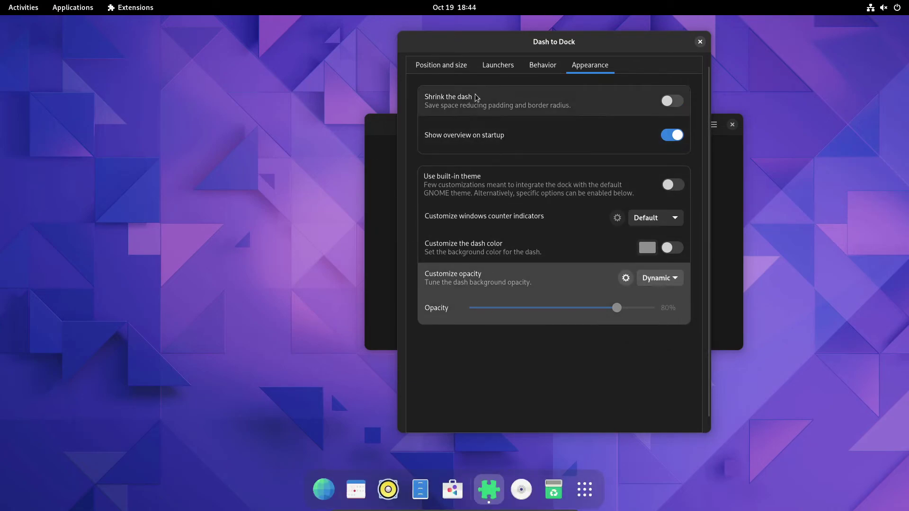
click(457, 66)
click(589, 65)
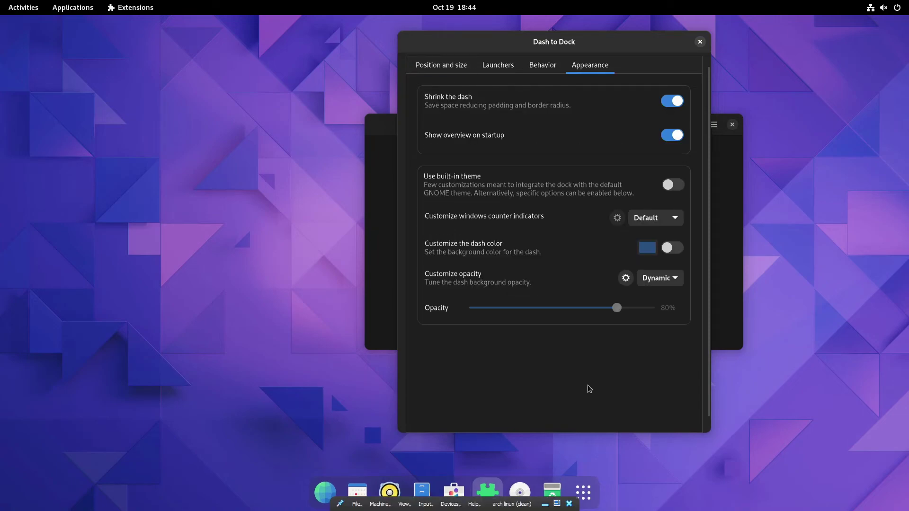